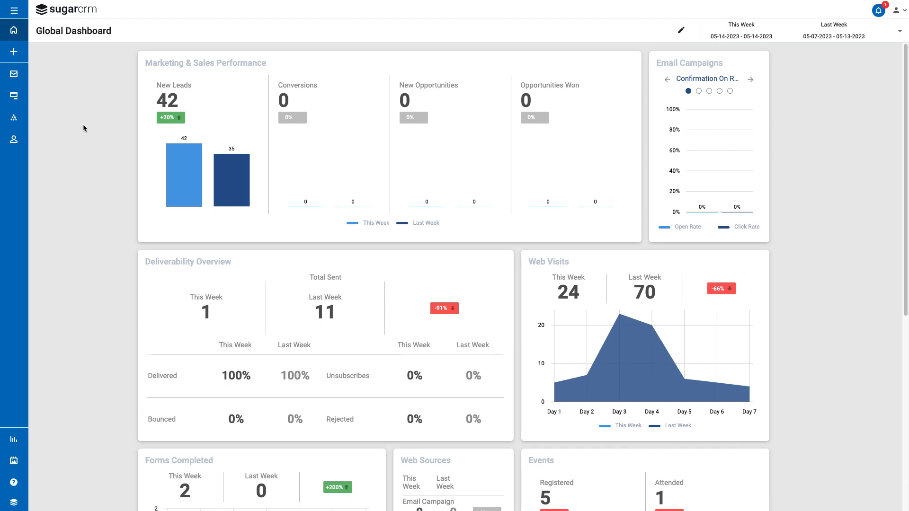
# Open the list of events
pyautogui.click(17, 13)
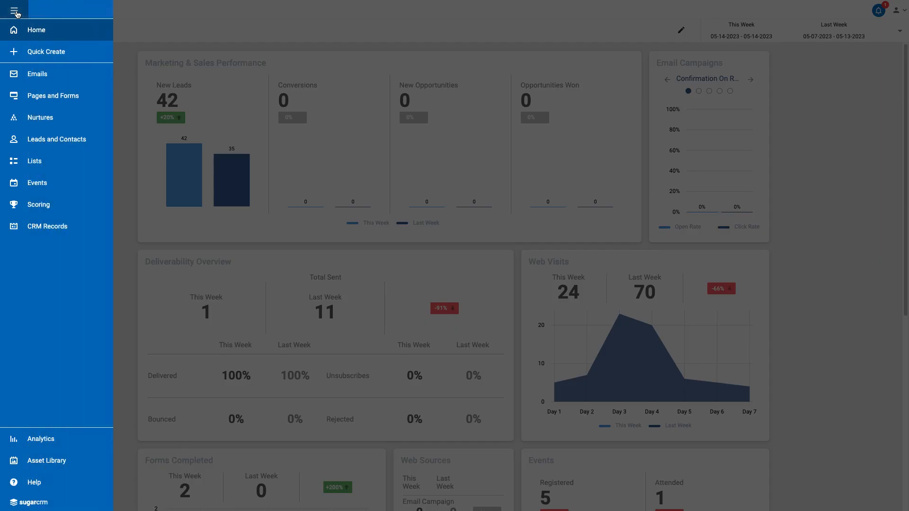
pyautogui.click(41, 183)
pyautogui.click(42, 185)
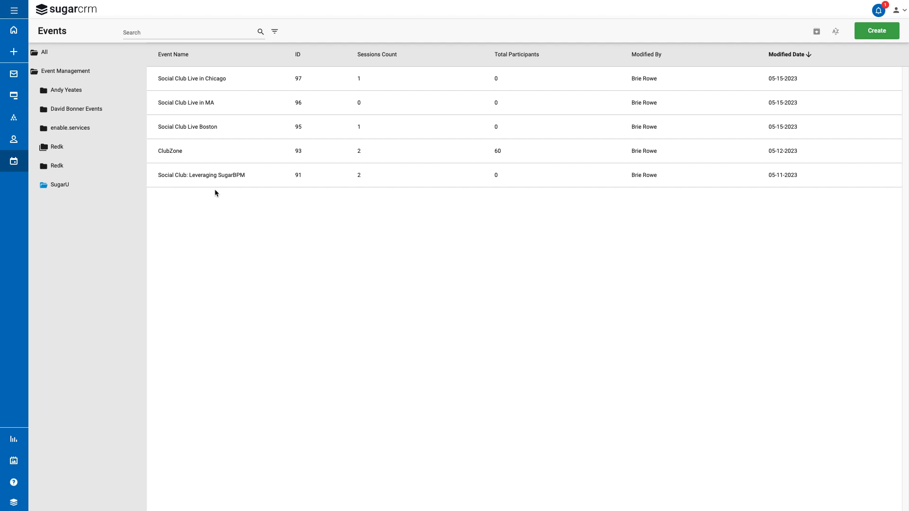
# Create an event named "Social Club Live in SF" in the SugarU folder
pyautogui.click(866, 34)
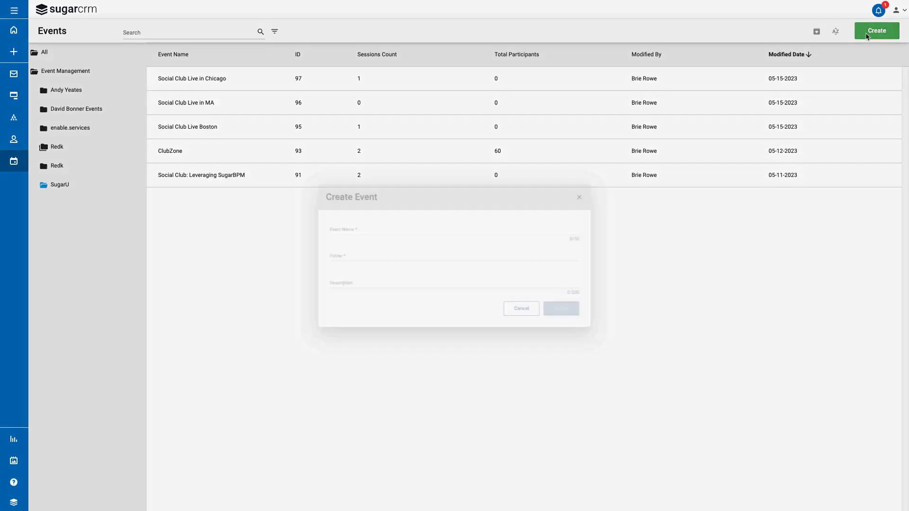
pyautogui.click(342, 223)
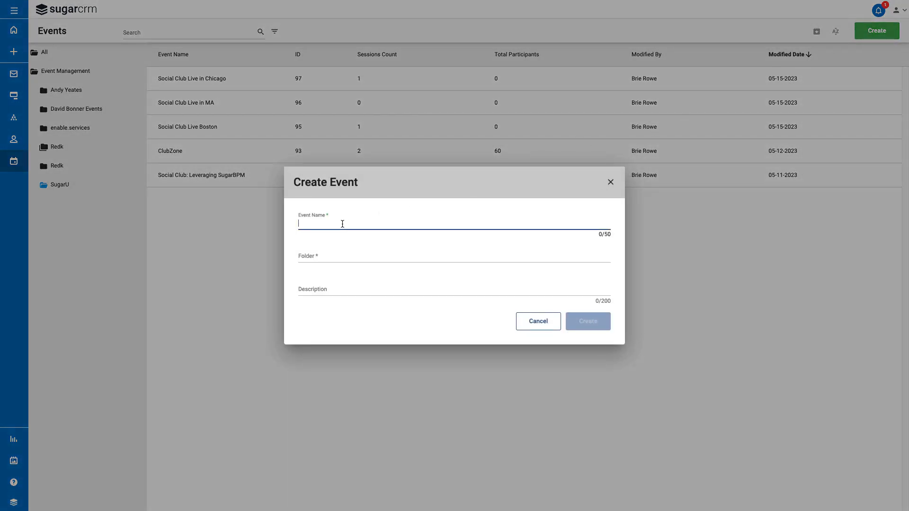
pyautogui.write('Social Club Live in SF')
pyautogui.click(326, 256)
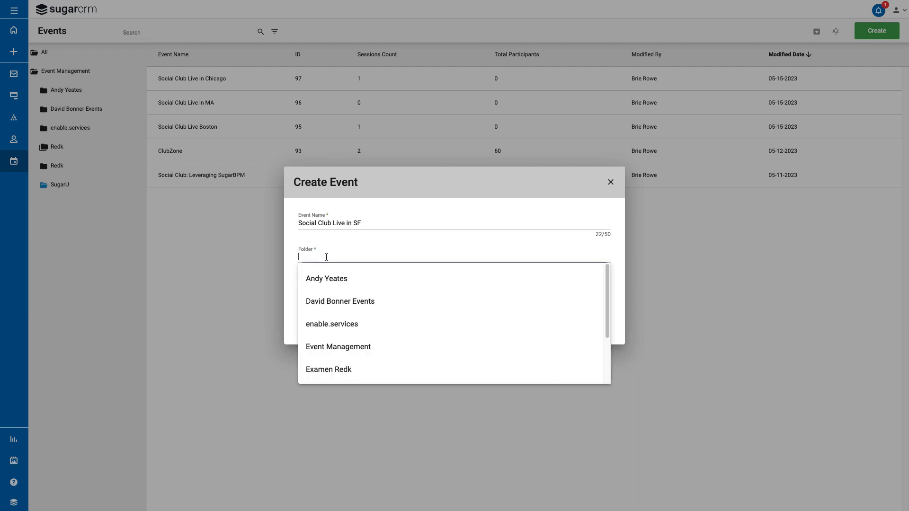
pyautogui.scroll(-1, 341, 314)
pyautogui.scroll(-2, 342, 313)
pyautogui.click(319, 368)
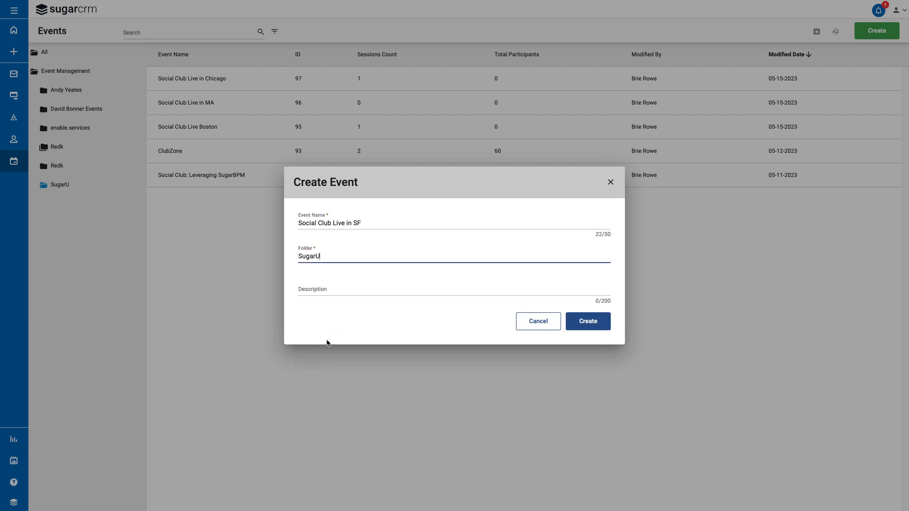
pyautogui.click(577, 322)
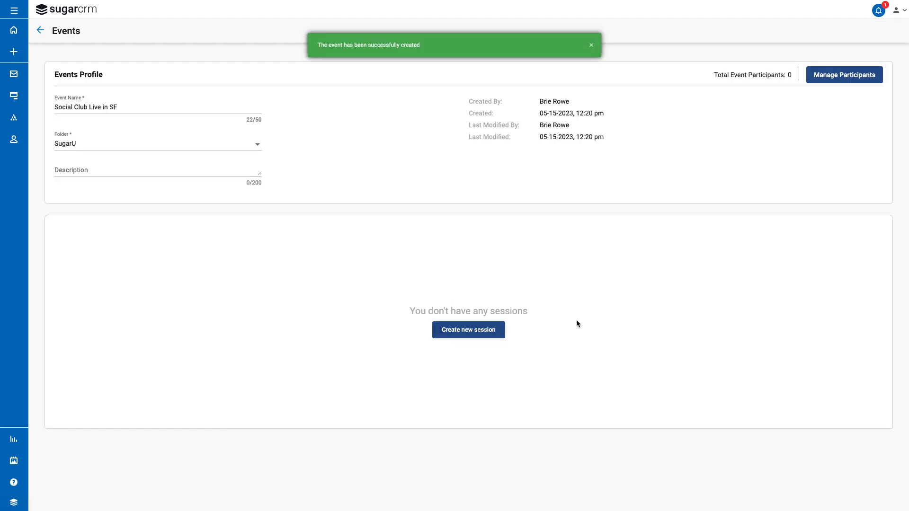
# Start a new in-person session for the event and name it "Social Club Live in SF"
pyautogui.click(469, 334)
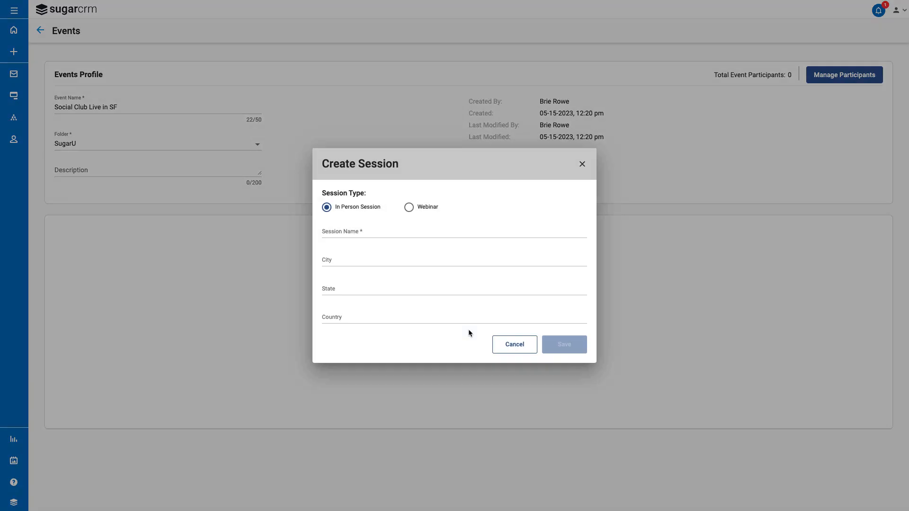
pyautogui.click(344, 233)
pyautogui.write('Soc')
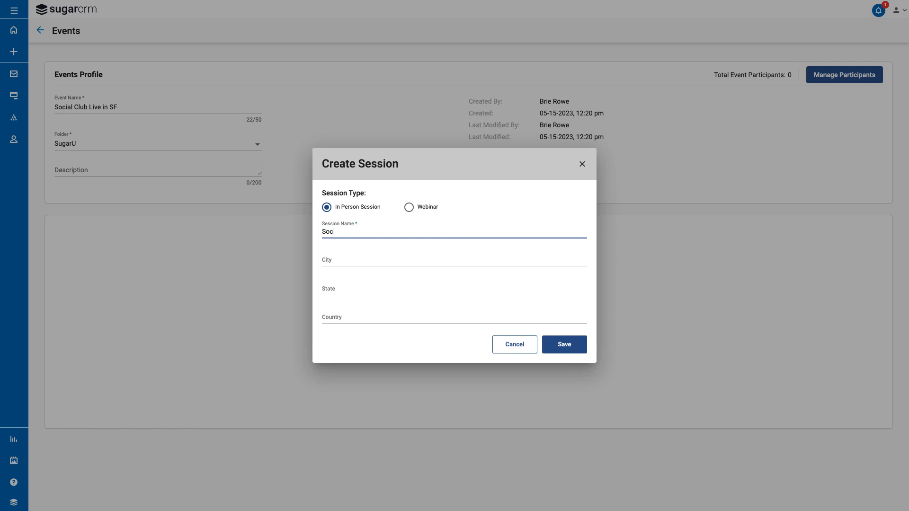
pyautogui.write('ial Club')
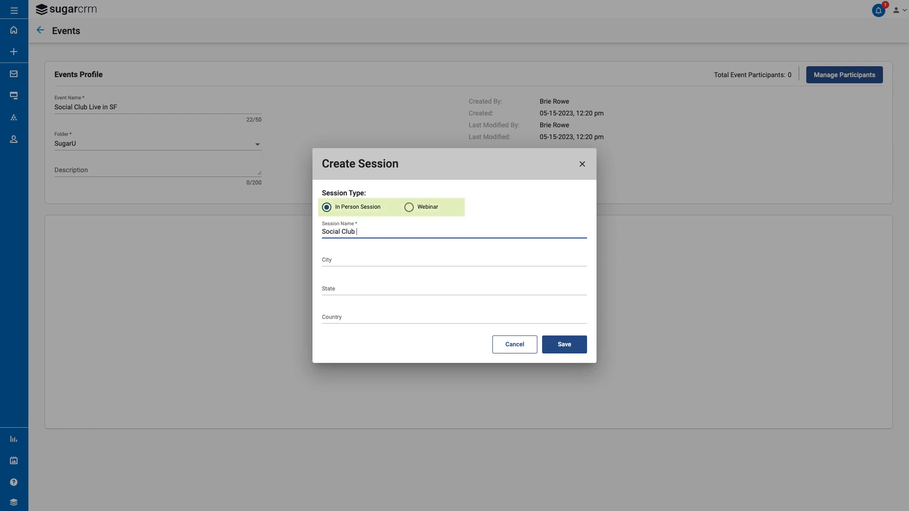
pyautogui.write(' Live in SF')
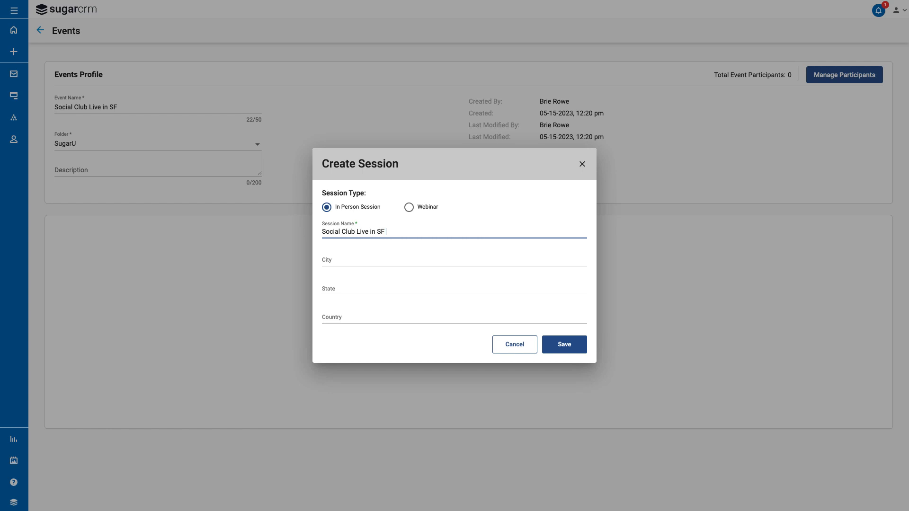
# Set the session's city to San Francisco, state to CA and country to United States, and save the session
pyautogui.press('Tab')
pyautogui.write('San ')
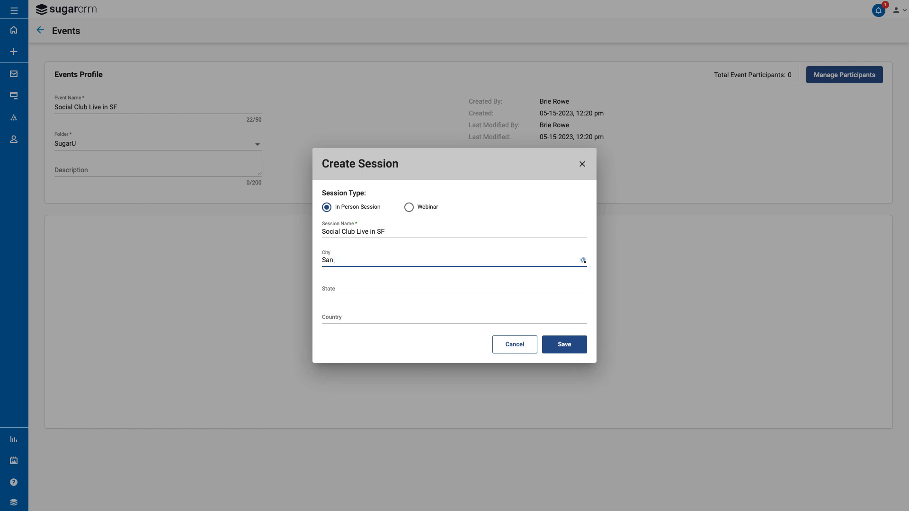
pyautogui.write('Francisco')
pyautogui.press('Tab')
pyautogui.write('CA')
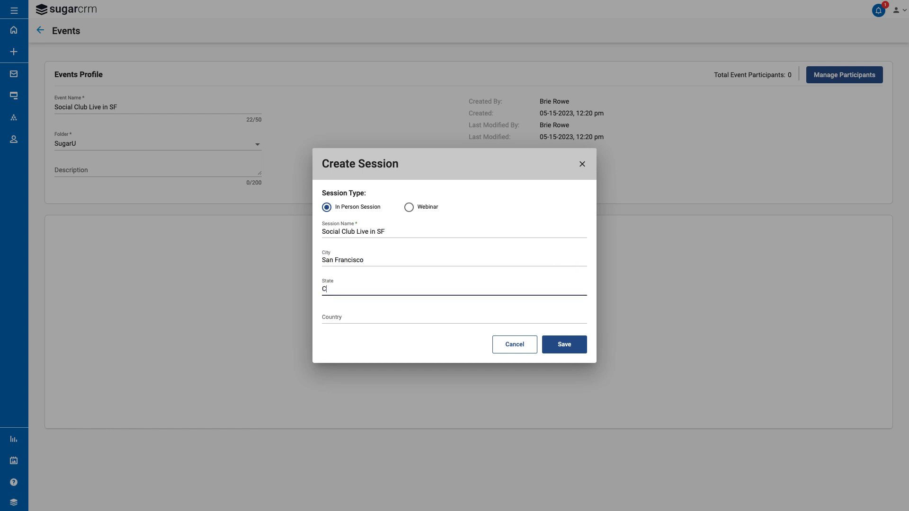
pyautogui.hotkey('shift', 'Tab')
pyautogui.click(340, 310)
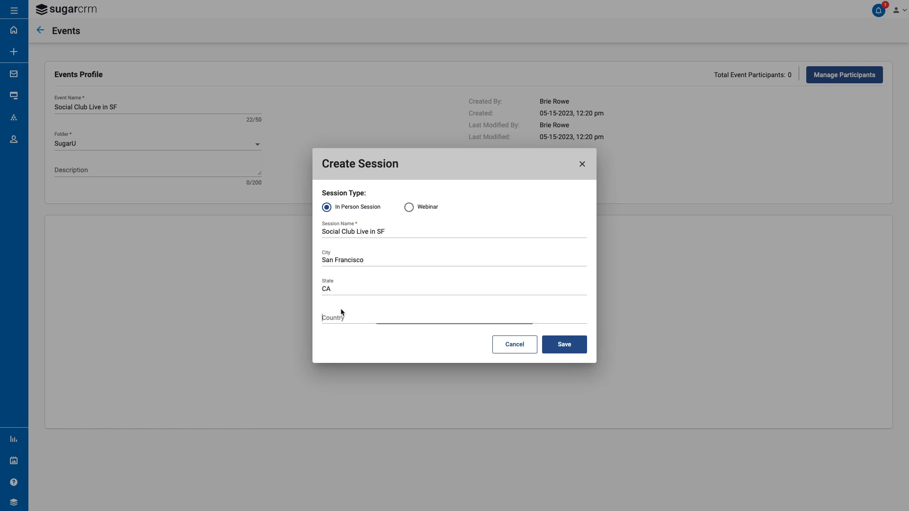
pyautogui.write('United')
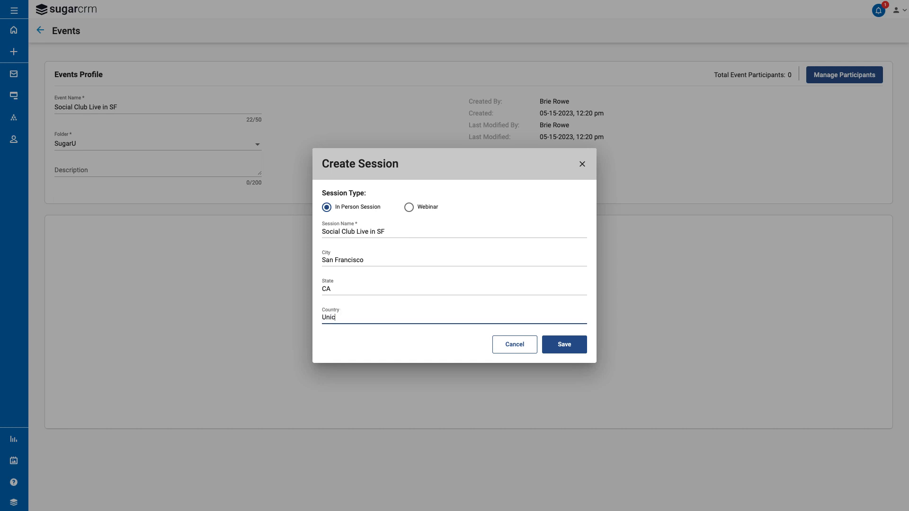
pyautogui.write(' States')
pyautogui.click(564, 348)
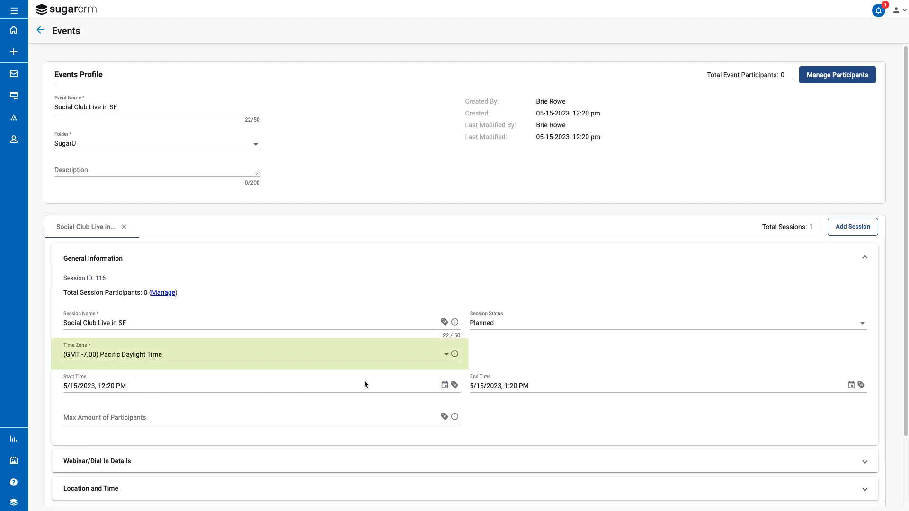
# Set the session's start time to 5/30/2023, 9:00 AM
pyautogui.click(444, 385)
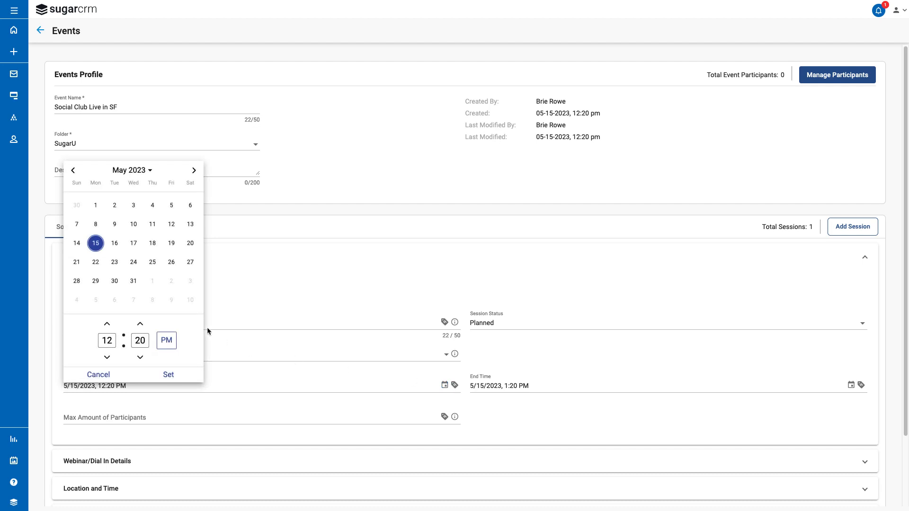
pyautogui.click(114, 281)
pyautogui.click(107, 357)
pyautogui.click(107, 356)
pyautogui.click(107, 357)
pyautogui.doubleClick(140, 340)
pyautogui.write('00')
pyautogui.click(169, 374)
# Set the session's end time to 5/30/2023, 12:00 PM
pyautogui.click(493, 384)
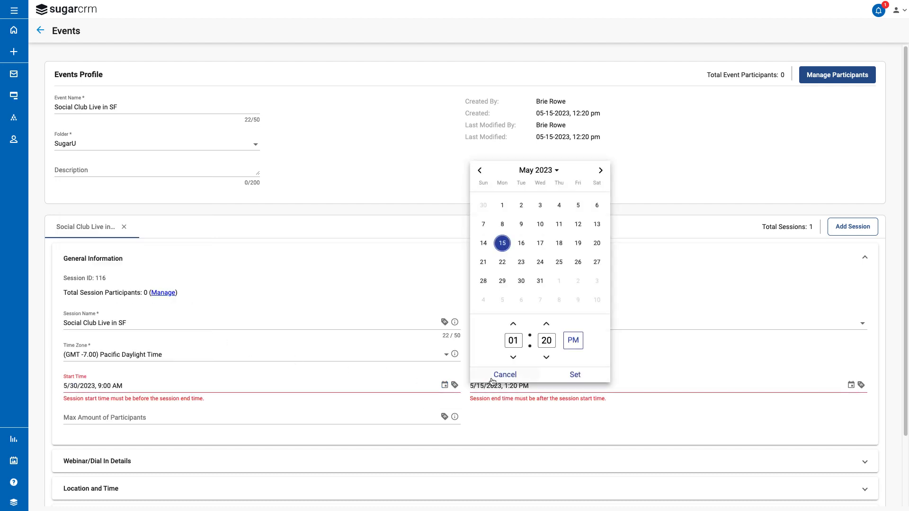
pyautogui.click(521, 281)
pyautogui.doubleClick(513, 340)
pyautogui.write('12')
pyautogui.doubleClick(546, 340)
pyautogui.write('00')
pyautogui.click(575, 374)
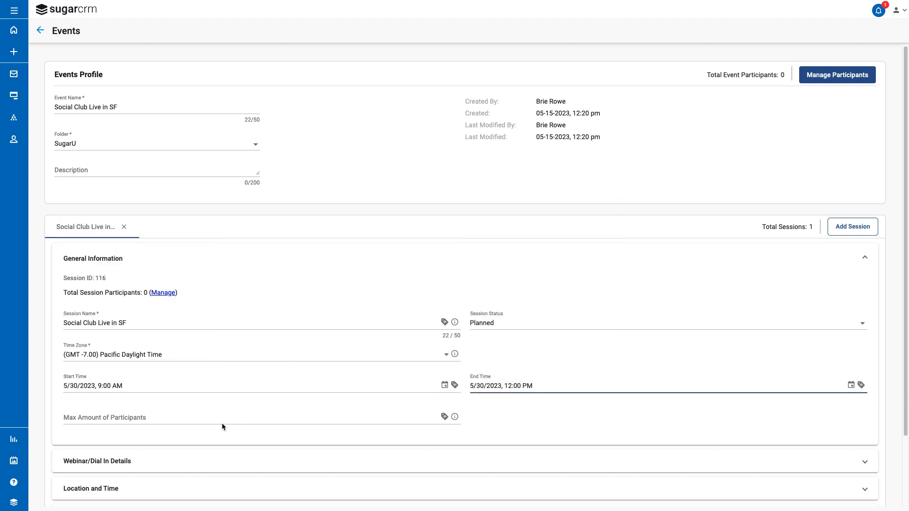
# Set the session's maximum number of participants to 100 and choose Planned as its status
pyautogui.click(93, 418)
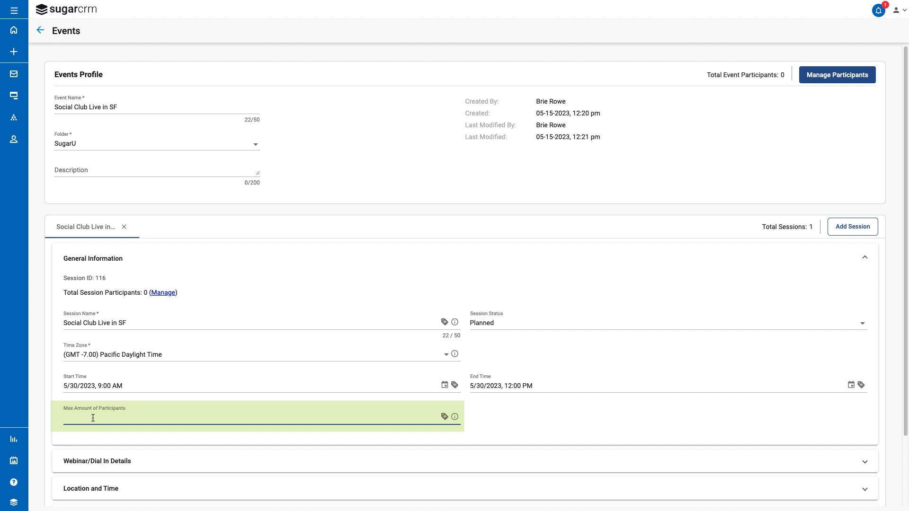
pyautogui.write('100')
pyautogui.doubleClick(482, 429)
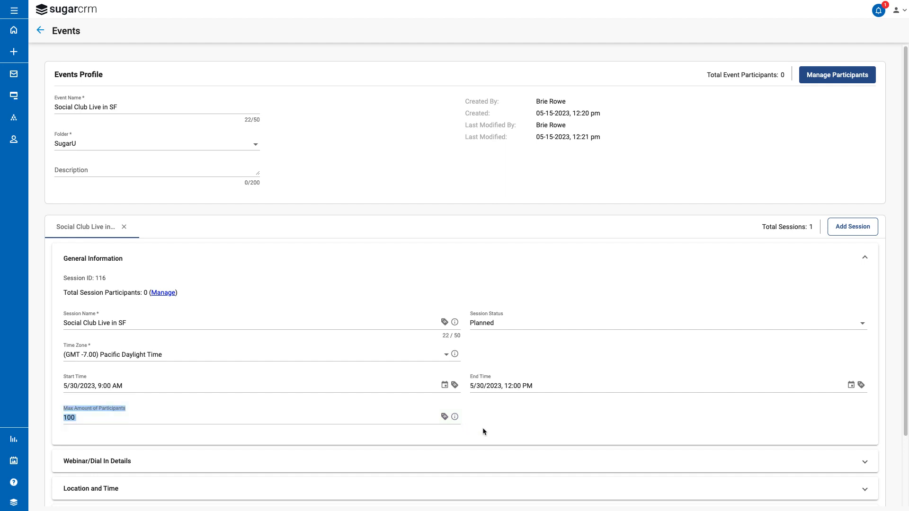
pyautogui.click(863, 326)
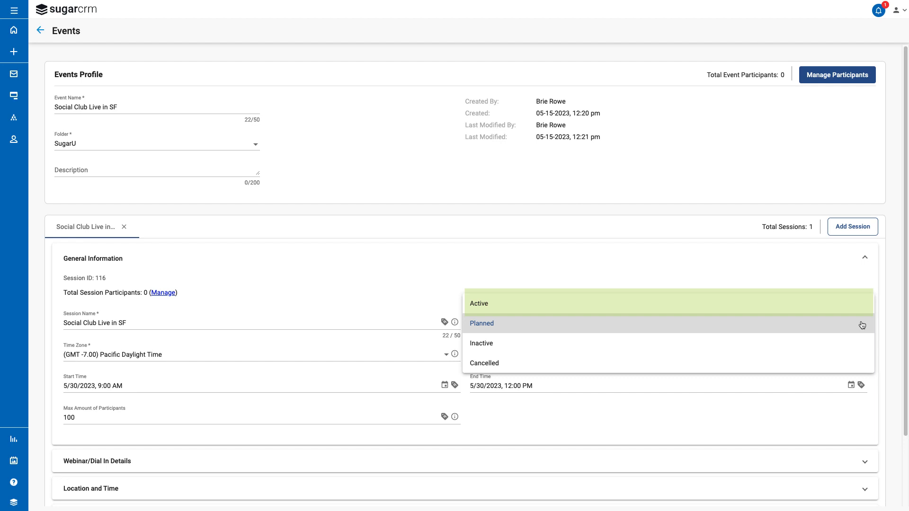
pyautogui.click(861, 325)
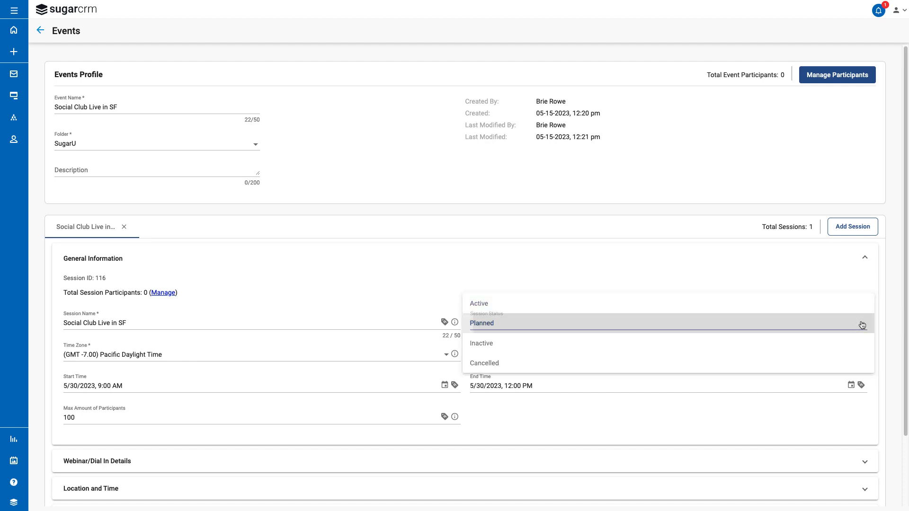
pyautogui.scroll(-1, 525, 436)
pyautogui.scroll(-2, 525, 430)
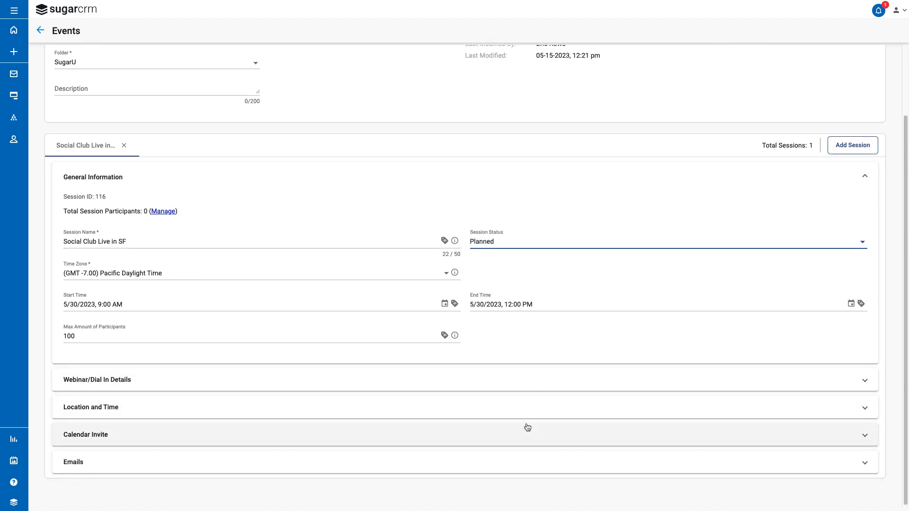
pyautogui.click(311, 414)
pyautogui.scroll(-3, 312, 414)
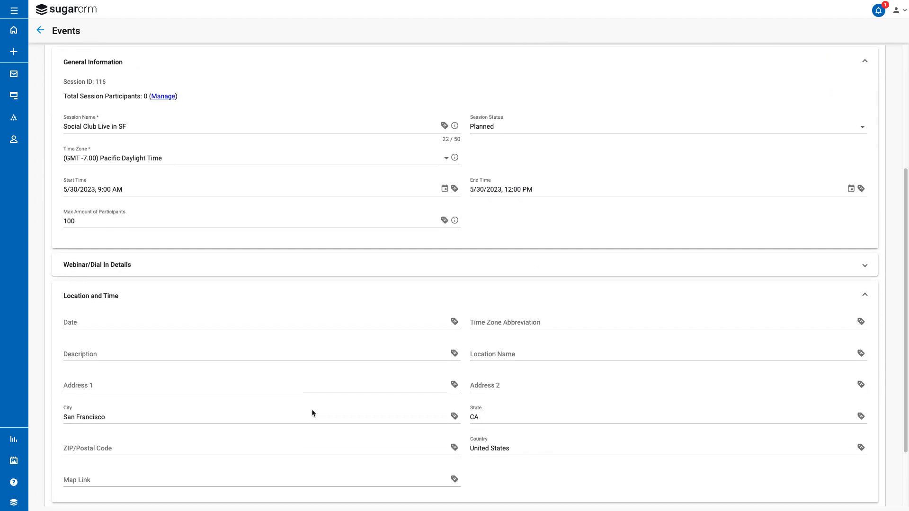
pyautogui.click(97, 386)
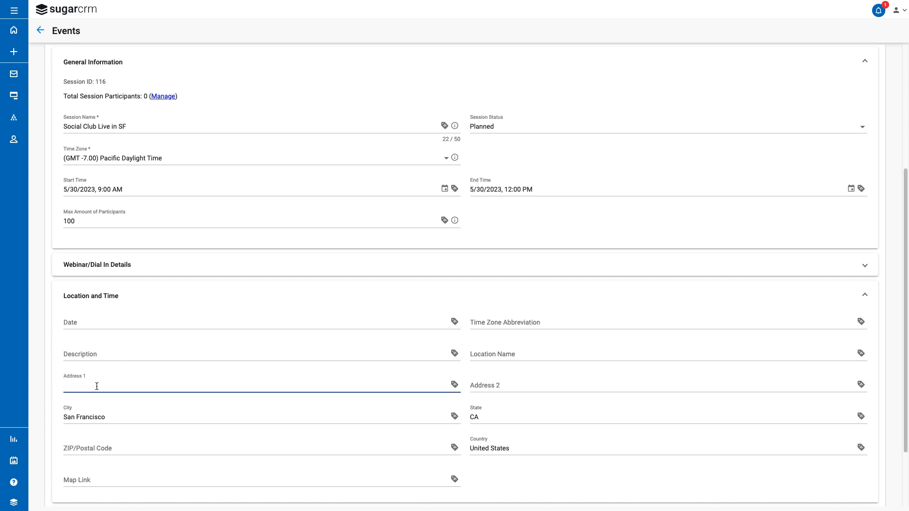
pyautogui.write('123 Market Stree')
pyautogui.click(90, 478)
pyautogui.write('https://goo.gl/maps/BjWjNUdxweui2m9WA')
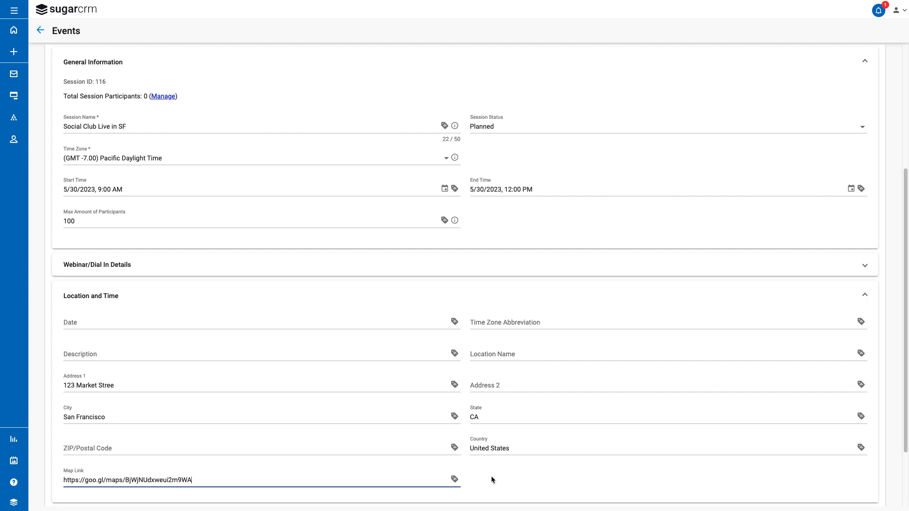
pyautogui.click(115, 385)
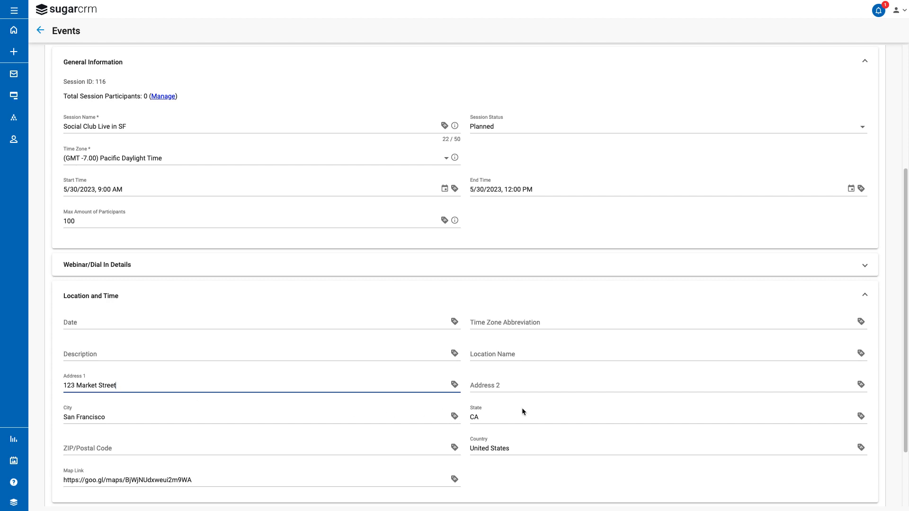
# Expand the session's Calendar Invite section to examine the invitation links and reminder settings
pyautogui.scroll(-2, 522, 412)
pyautogui.click(468, 434)
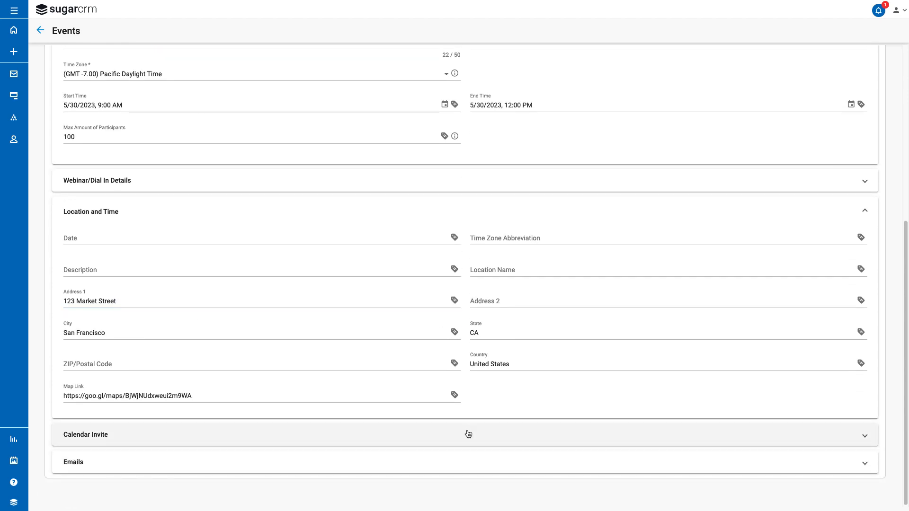
pyautogui.scroll(-3, 471, 433)
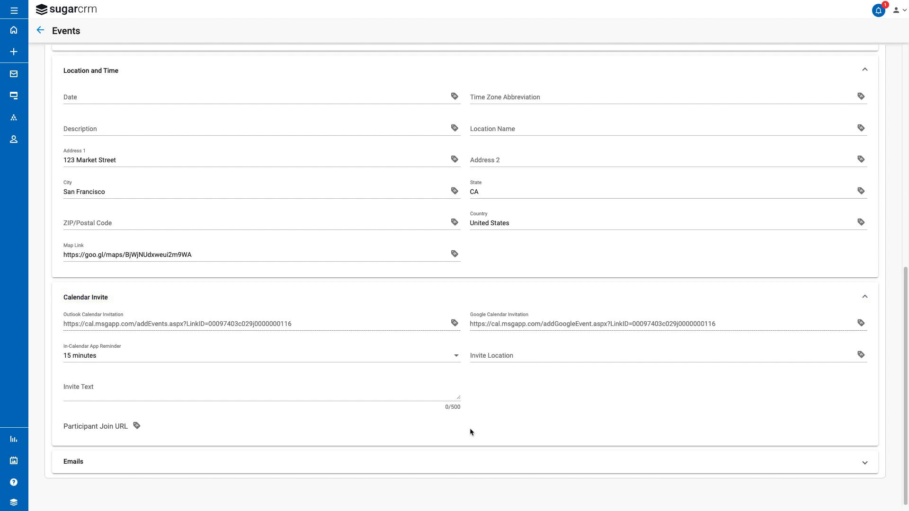
# In the session's email setup, set the From Name, From Address and Reply-to Address to SugarU
pyautogui.click(462, 460)
pyautogui.scroll(-8, 443, 346)
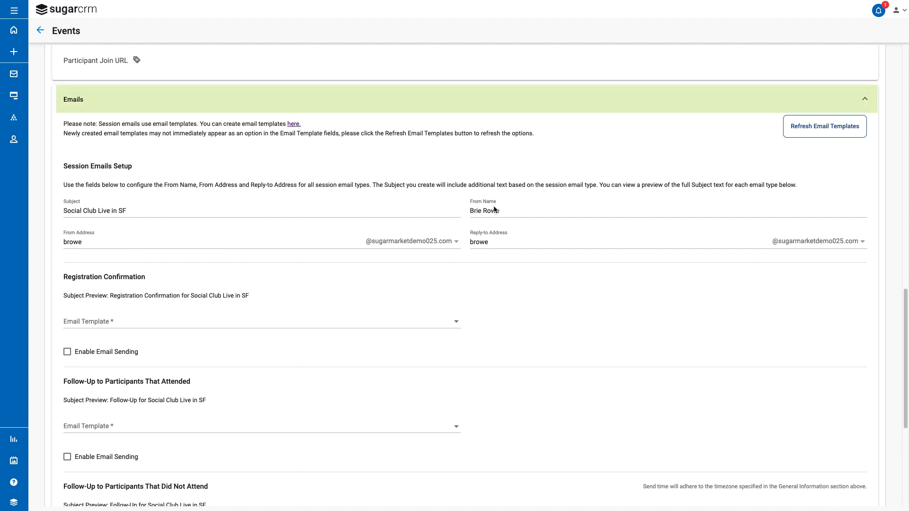
pyautogui.moveTo(500, 210); pyautogui.dragTo(467, 212)
pyautogui.write('Su')
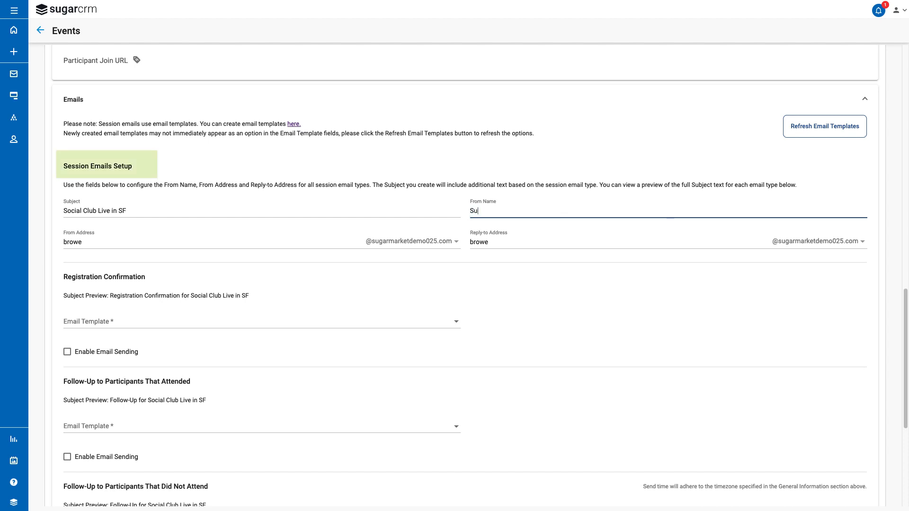
pyautogui.write('garU')
pyautogui.moveTo(100, 241); pyautogui.dragTo(50, 241)
pyautogui.write('SugarU')
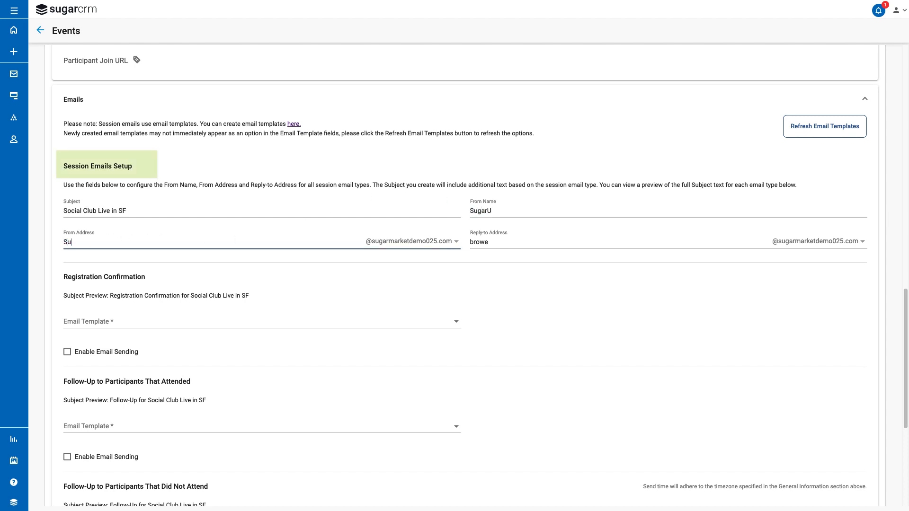
pyautogui.moveTo(495, 246); pyautogui.dragTo(466, 243)
pyautogui.write('SugarU')
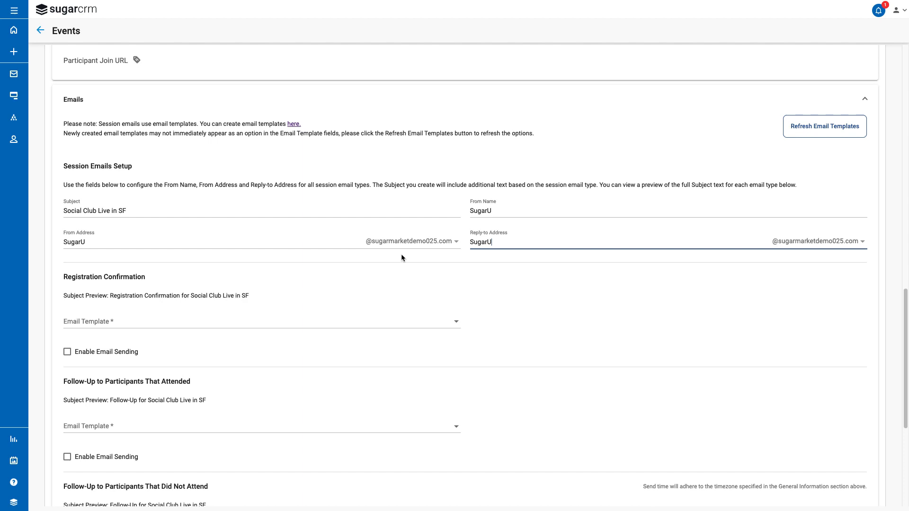
pyautogui.click(372, 256)
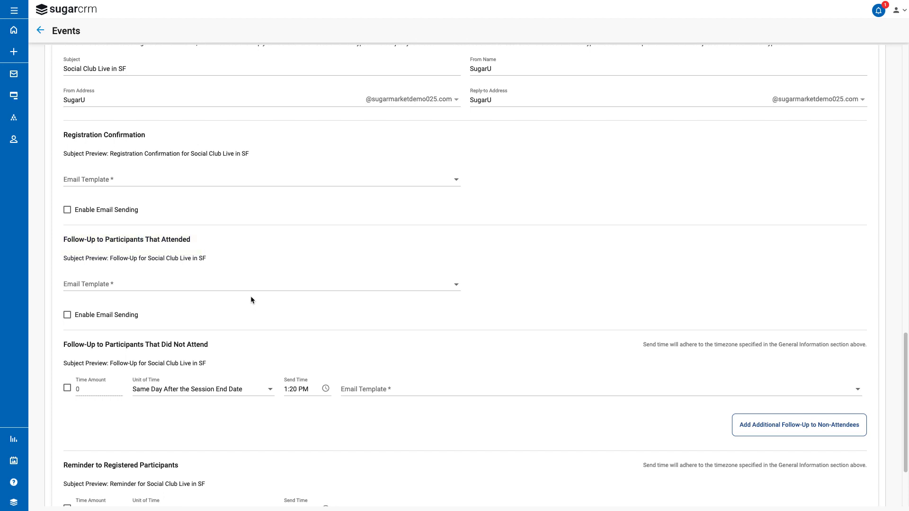
# Choose Social Club Registration Confirmation as the email template for the in-person session's registration confirmation
pyautogui.scroll(-3, 251, 298)
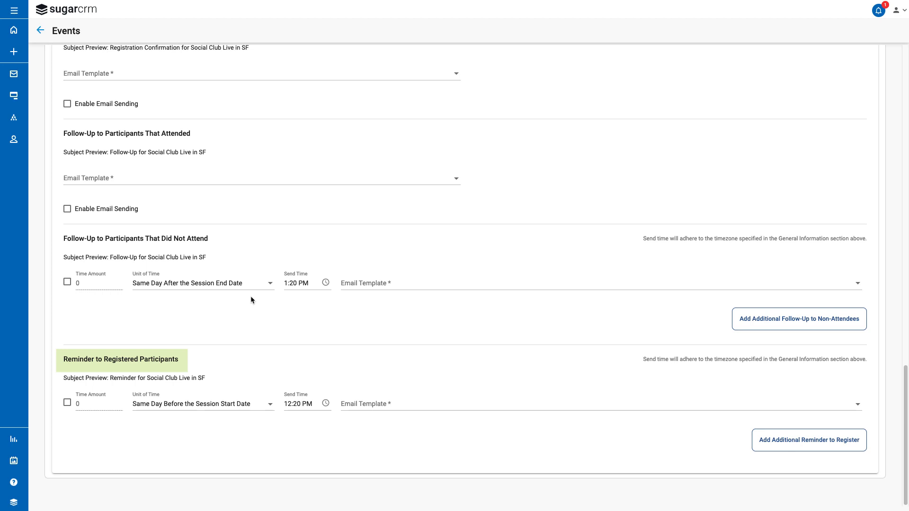
pyautogui.scroll(5, 255, 280)
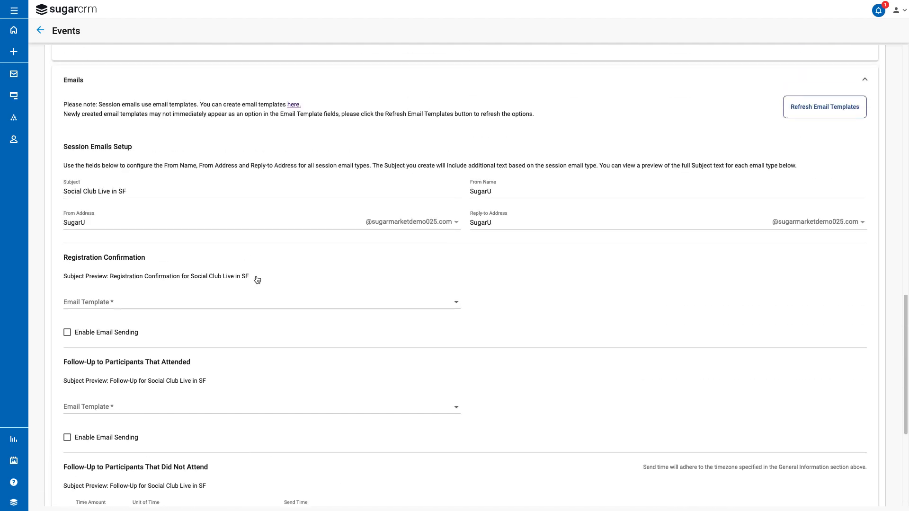
pyautogui.click(455, 304)
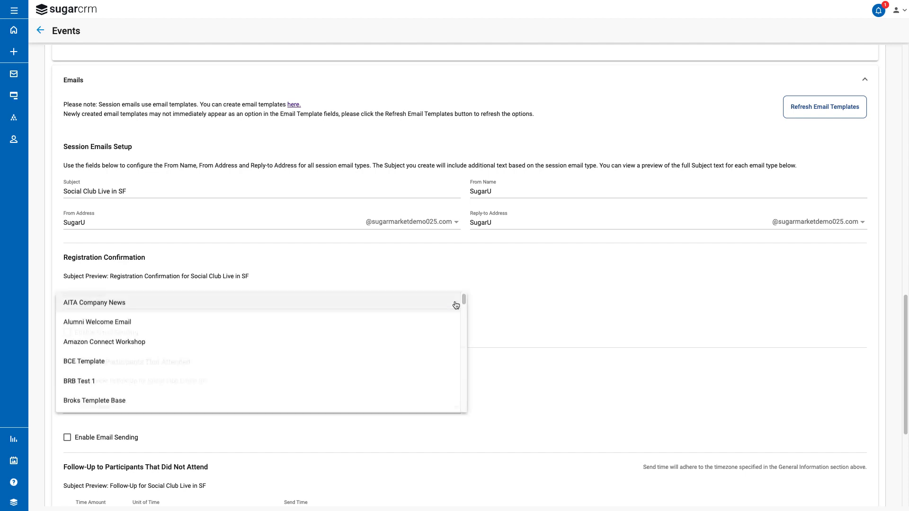
pyautogui.scroll(-6, 379, 333)
pyautogui.scroll(-8, 382, 335)
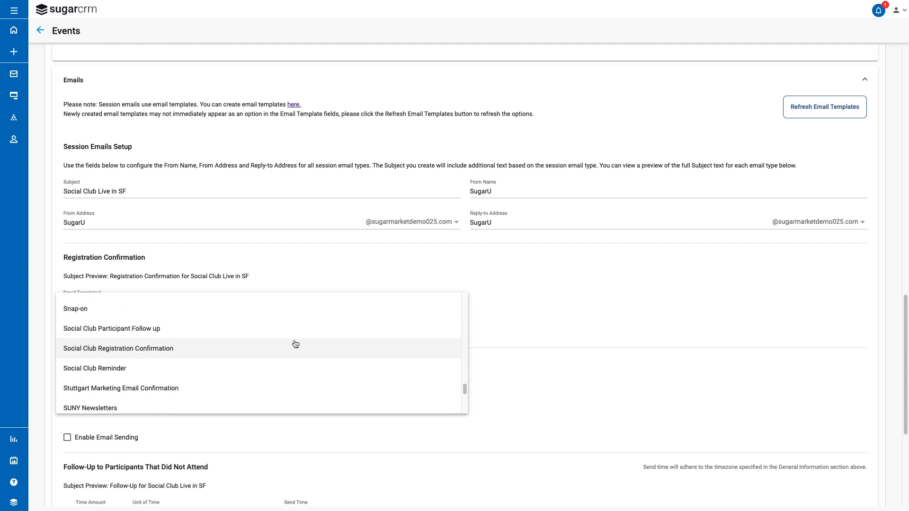
pyautogui.click(148, 349)
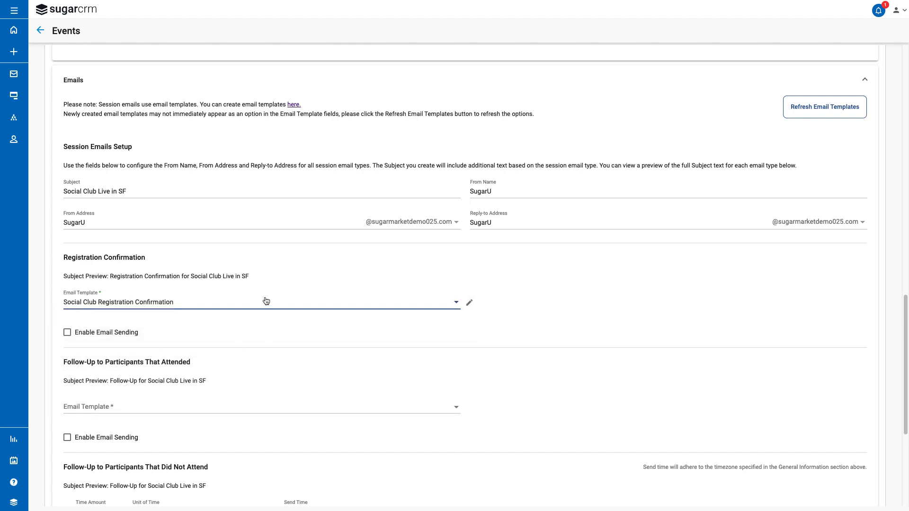
# Enable email sending for the in-person session's registration confirmation and confirm the send
pyautogui.click(294, 109)
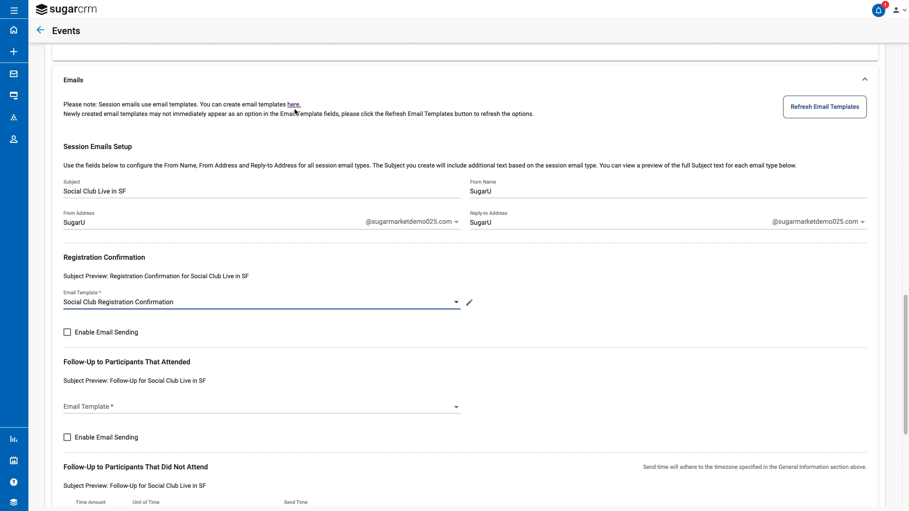
pyautogui.click(798, 116)
pyautogui.click(67, 333)
pyautogui.click(68, 333)
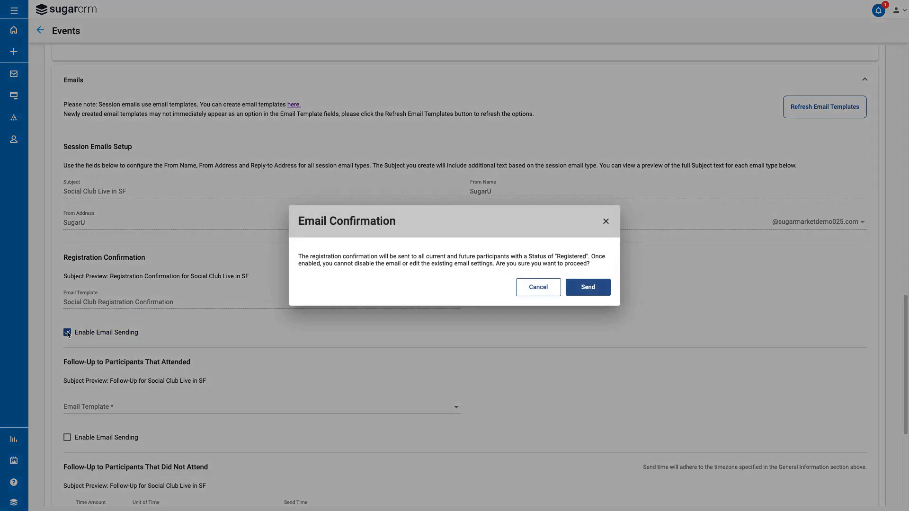
pyautogui.click(583, 291)
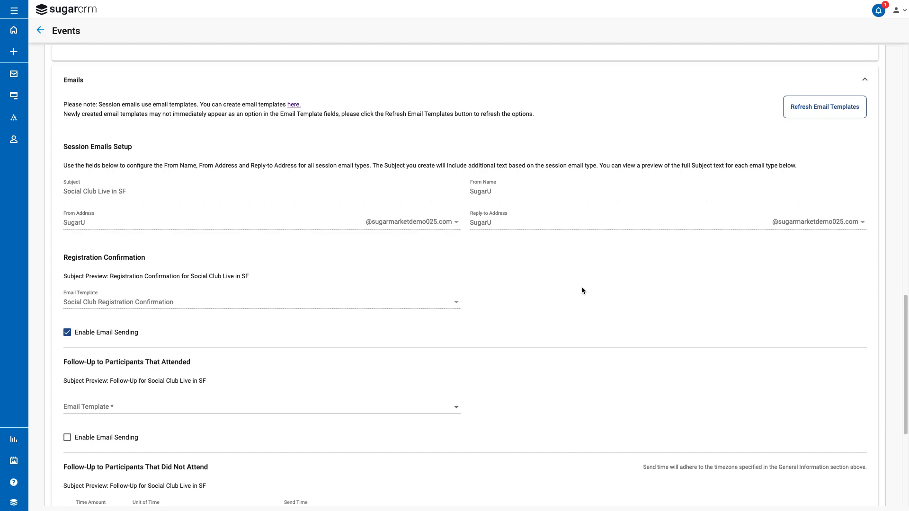
# Add a webinar session to the event using GoToWebinar and the SugarU Account source, synced to the Social Club Live webinar of 05-30-2023
pyautogui.scroll(17, 582, 287)
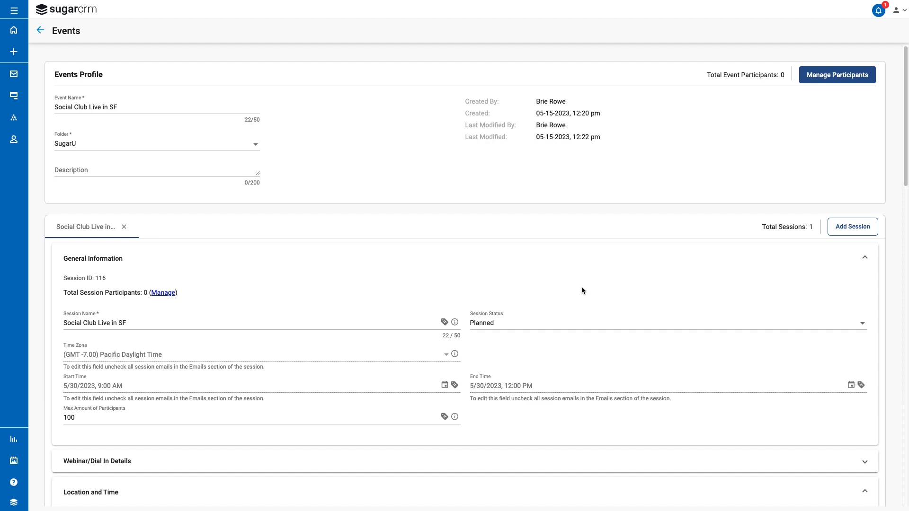
pyautogui.click(844, 230)
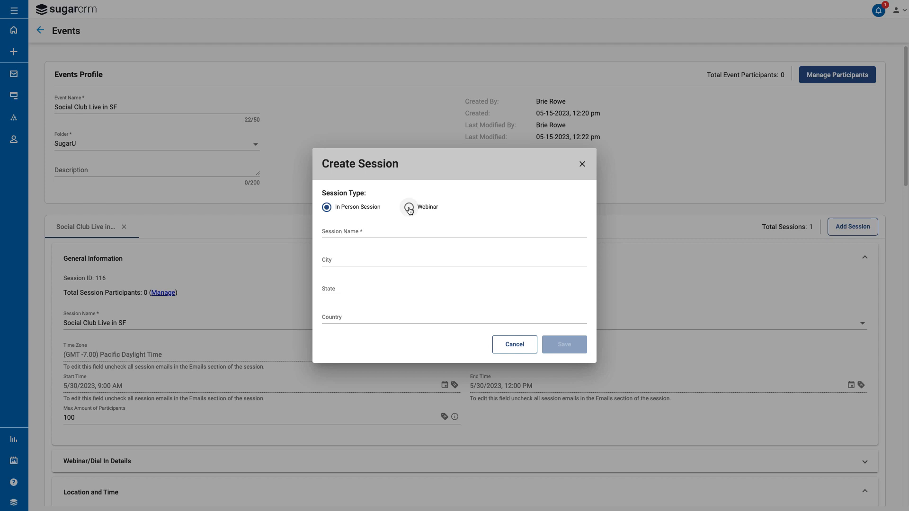
pyautogui.click(409, 208)
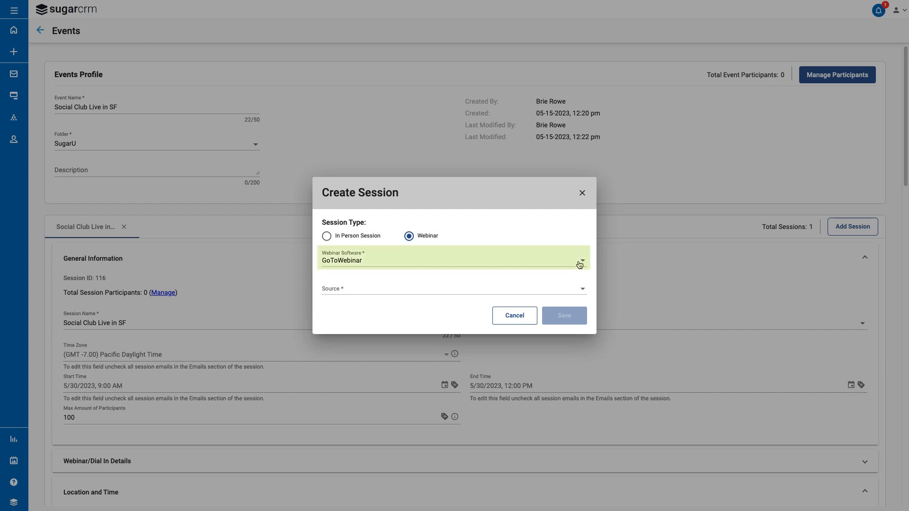
pyautogui.click(582, 289)
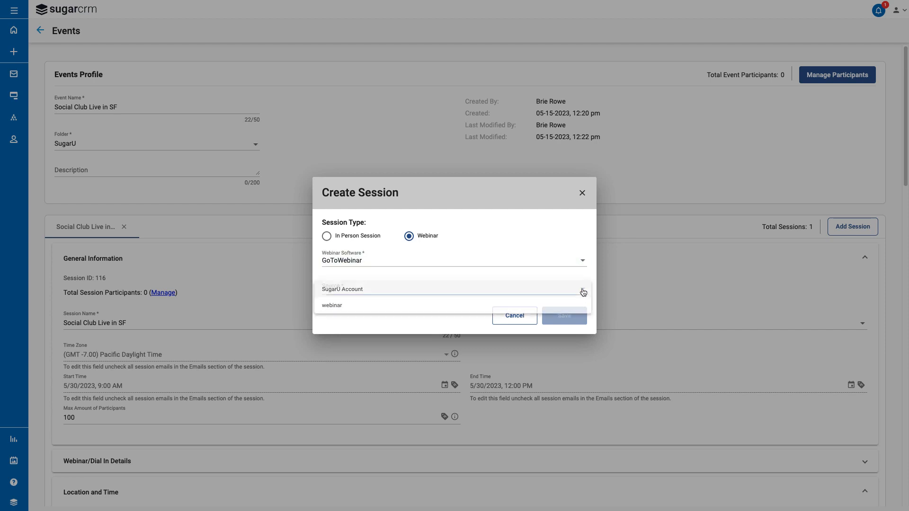
pyautogui.click(401, 292)
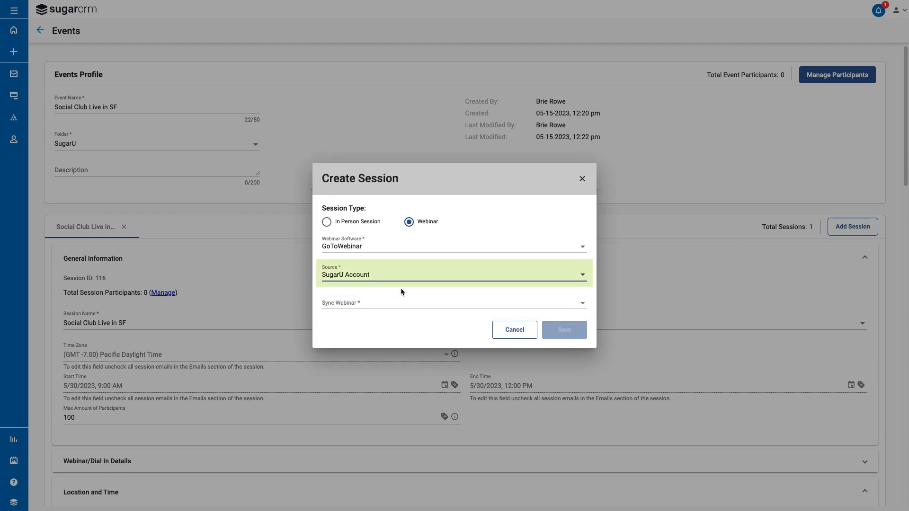
pyautogui.click(582, 305)
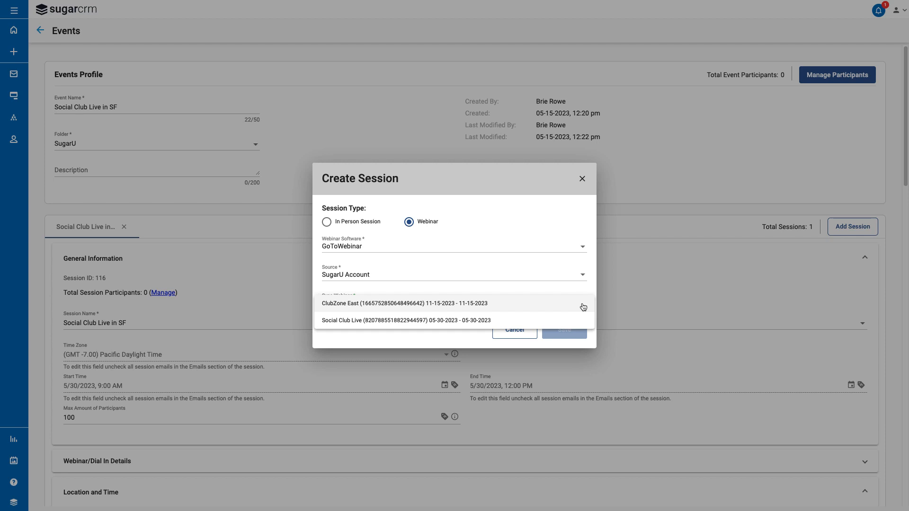
pyautogui.click(442, 321)
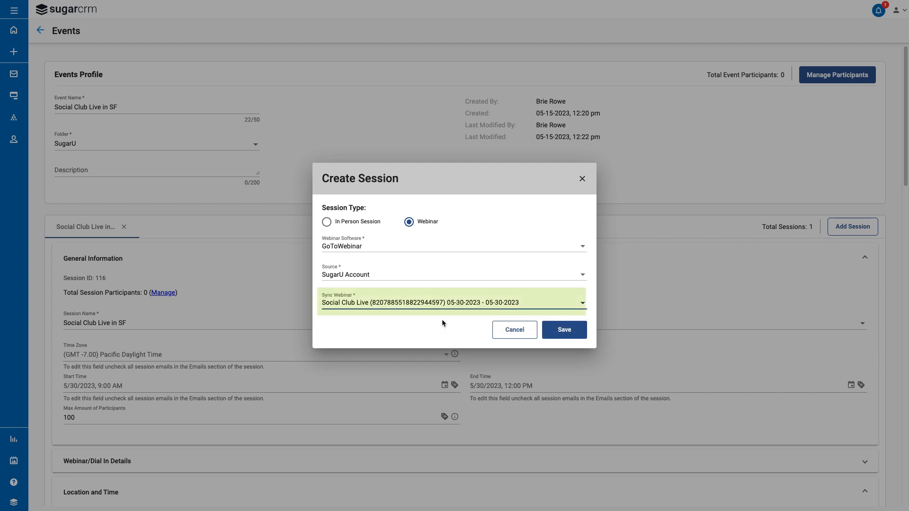
pyautogui.click(560, 330)
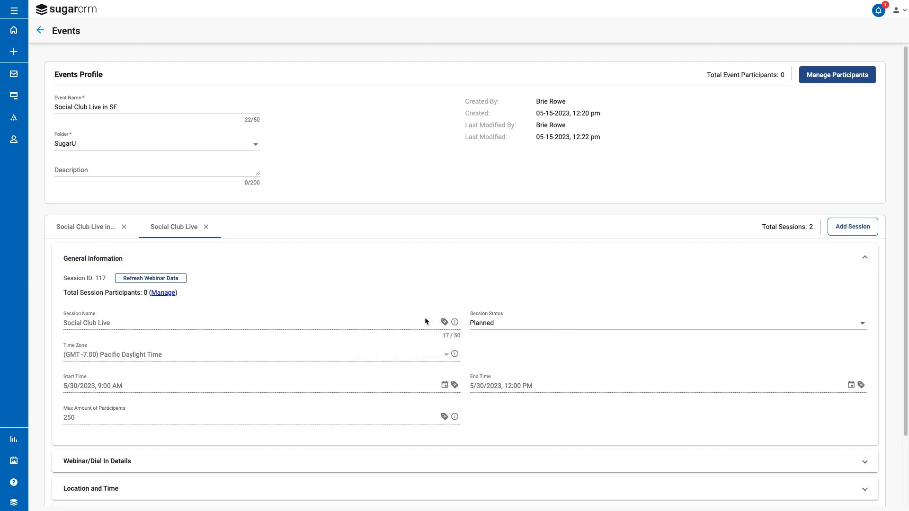
# Expand the webinar session's Webinar/Dial In Details, Location and Time, and Calendar Invite sections to examine their fields
pyautogui.scroll(-3, 424, 321)
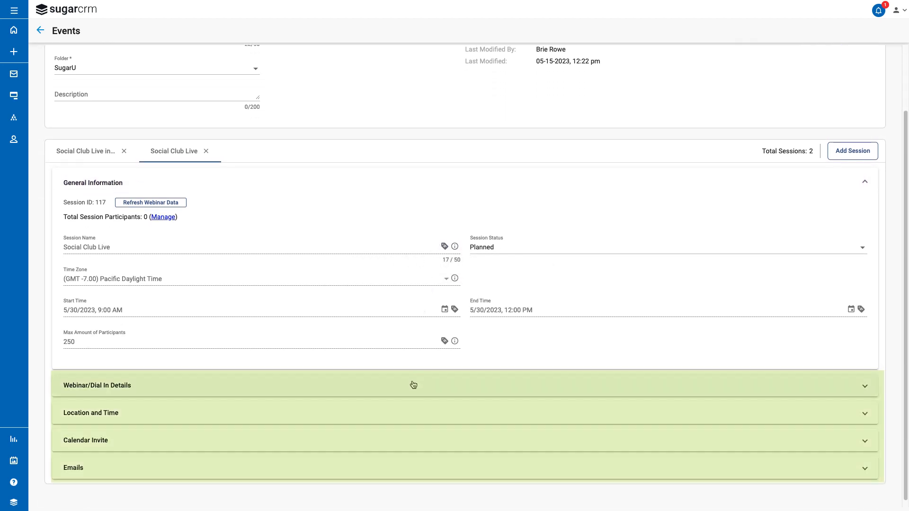
pyautogui.click(413, 384)
pyautogui.scroll(-3, 412, 385)
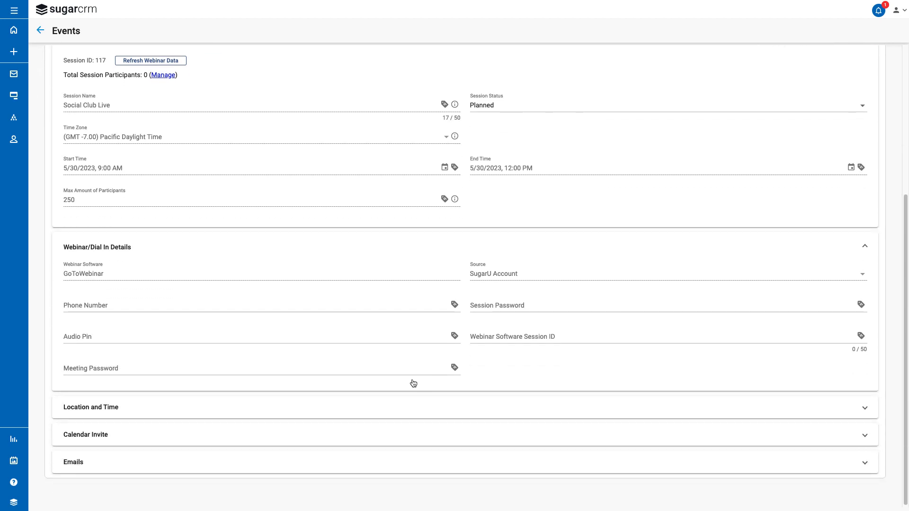
pyautogui.click(407, 416)
pyautogui.scroll(-4, 405, 415)
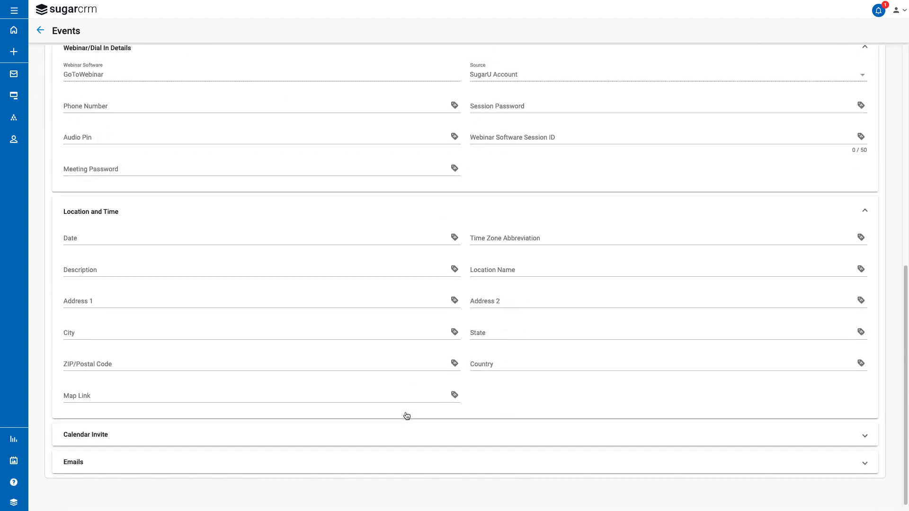
pyautogui.click(402, 439)
pyautogui.scroll(-3, 400, 436)
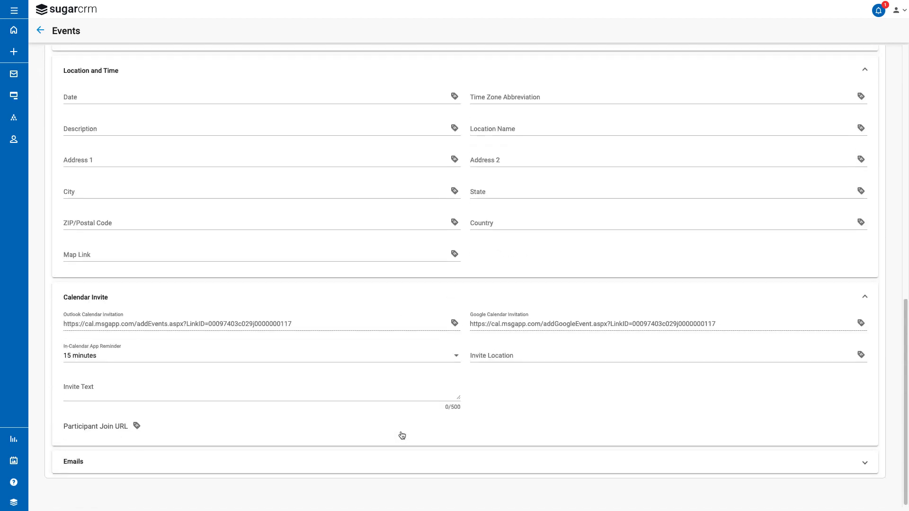
# In the webinar session's email settings, choose Social Club Registration Confirmation as the registration confirmation template
pyautogui.click(397, 457)
pyautogui.scroll(-6, 416, 428)
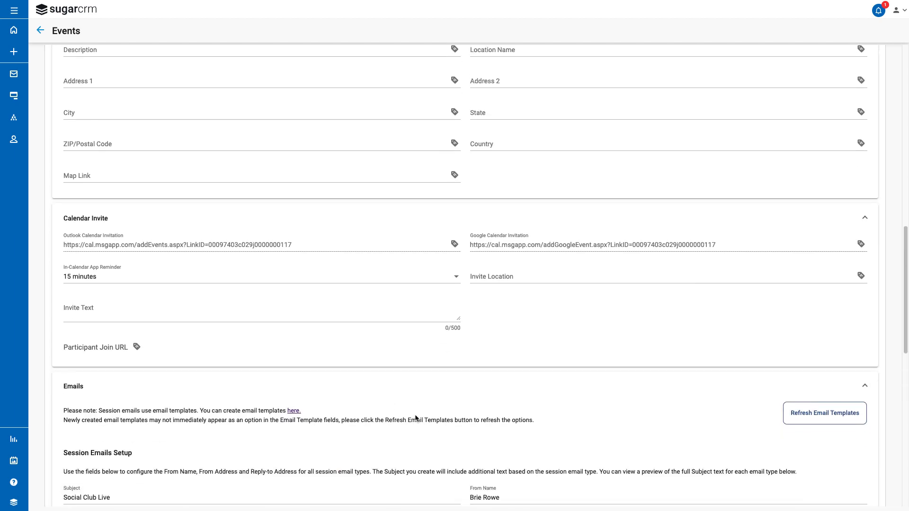
pyautogui.scroll(-1, 416, 418)
pyautogui.click(455, 323)
pyautogui.scroll(-18, 386, 369)
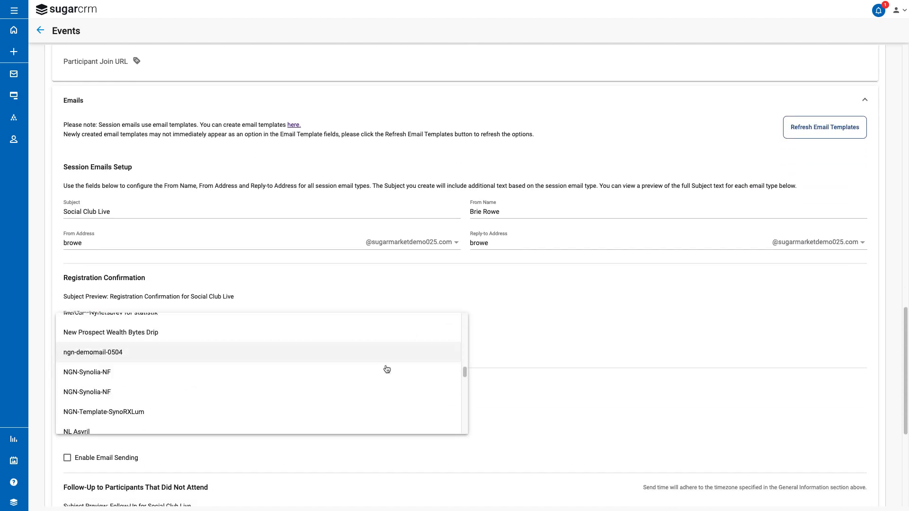
pyautogui.click(374, 372)
# Choose Social Club Participant Follow up as the email template for the follow-up to participants that attended the webinar
pyautogui.scroll(-3, 513, 398)
pyautogui.click(453, 278)
pyautogui.scroll(-18, 246, 334)
pyautogui.click(242, 315)
# Set the reminder to registered participants to use the Social Club Reminder template and go out 1 day before the session start date
pyautogui.scroll(-2, 458, 359)
pyautogui.click(443, 403)
pyautogui.scroll(-18, 420, 386)
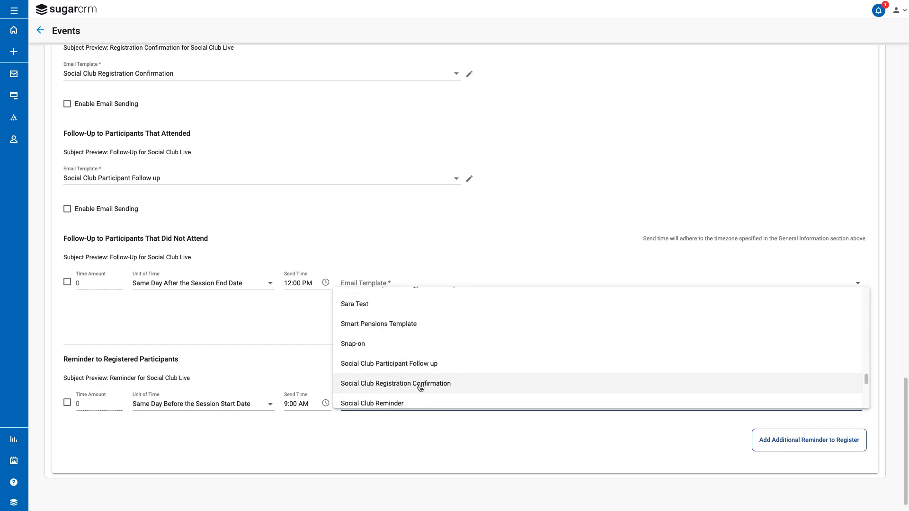
pyautogui.click(416, 402)
pyautogui.click(180, 405)
pyautogui.click(182, 424)
pyautogui.click(94, 405)
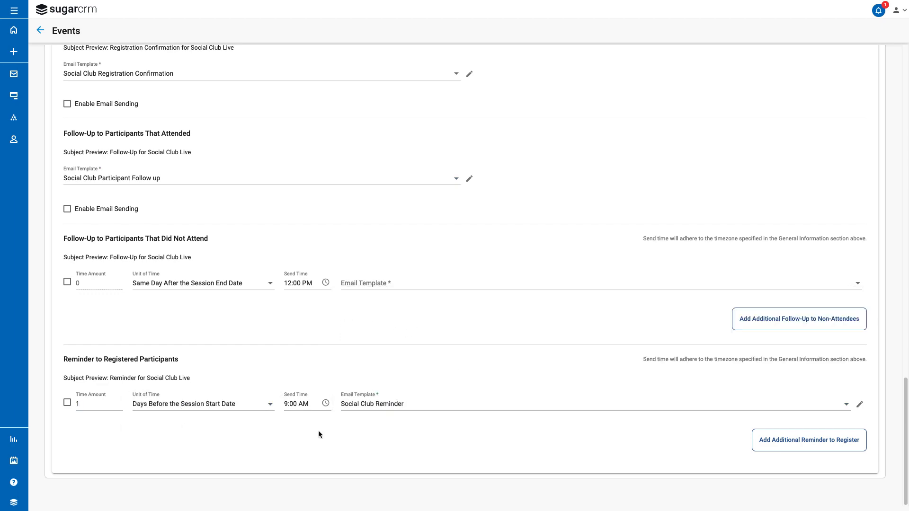
# Enable sending of the webinar session's participant reminder and registration confirmation emails, confirming each one
pyautogui.click(67, 403)
pyautogui.click(588, 287)
pyautogui.scroll(4, 67, 281)
pyautogui.click(67, 293)
pyautogui.click(588, 287)
# Change the Social Club Live webinar session's status to Active
pyautogui.scroll(20, 316, 266)
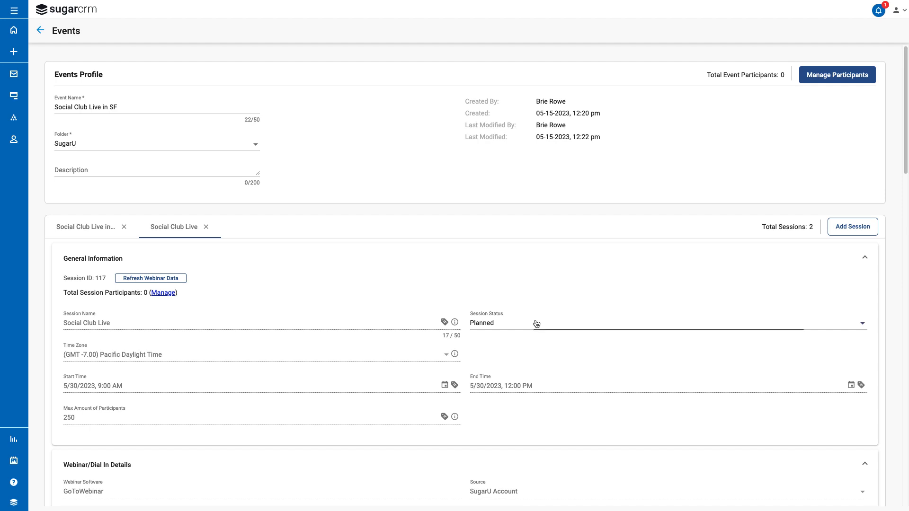
pyautogui.click(537, 323)
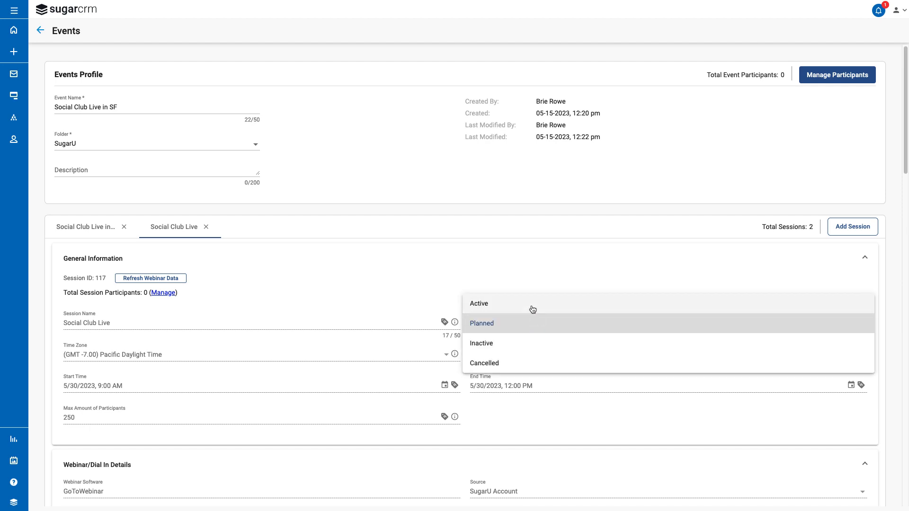
pyautogui.click(533, 305)
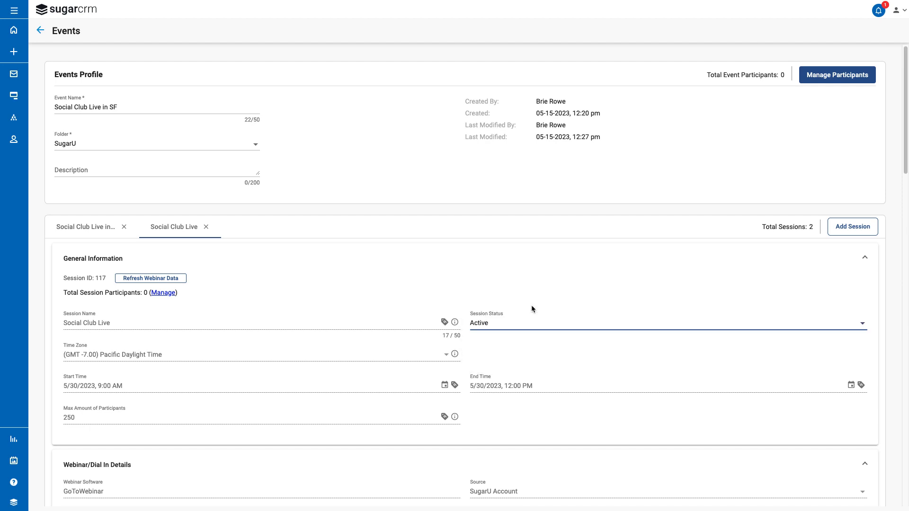